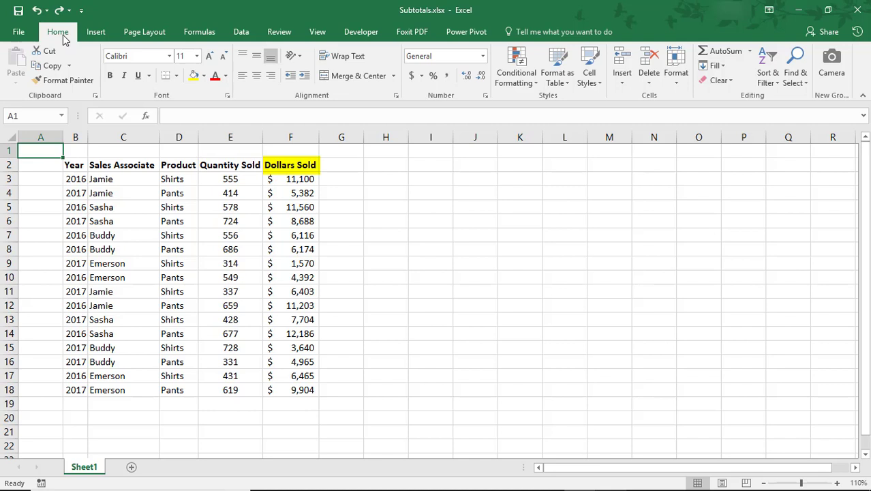
Sort the sales table by Year in ascending order
click(63, 37)
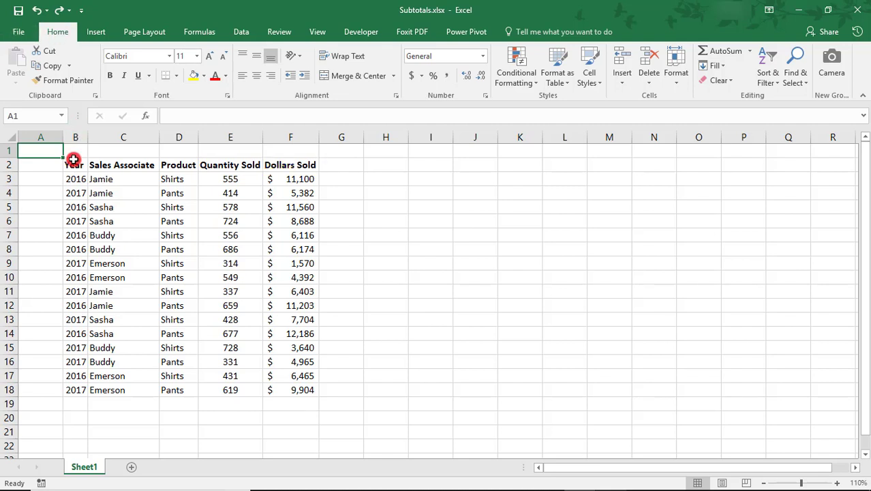
click(75, 164)
click(238, 31)
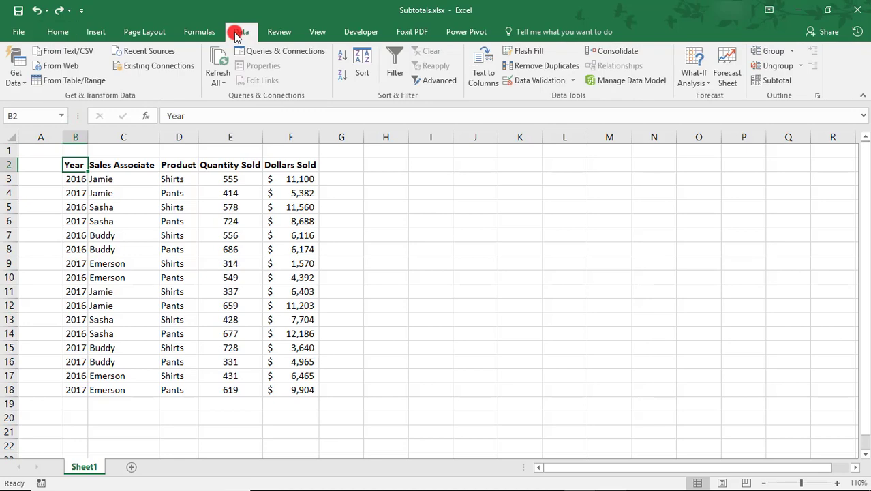
click(342, 58)
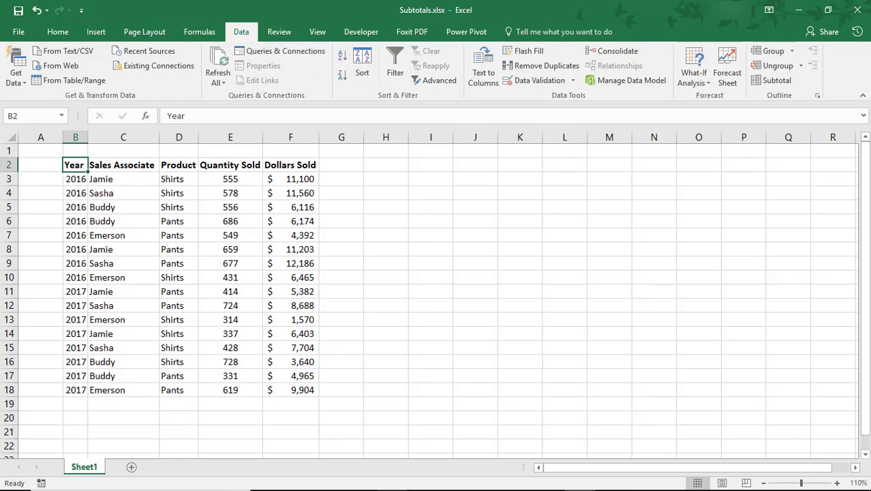
Add Sum subtotals of Quantity Sold and Dollars Sold at each change in Year
click(116, 260)
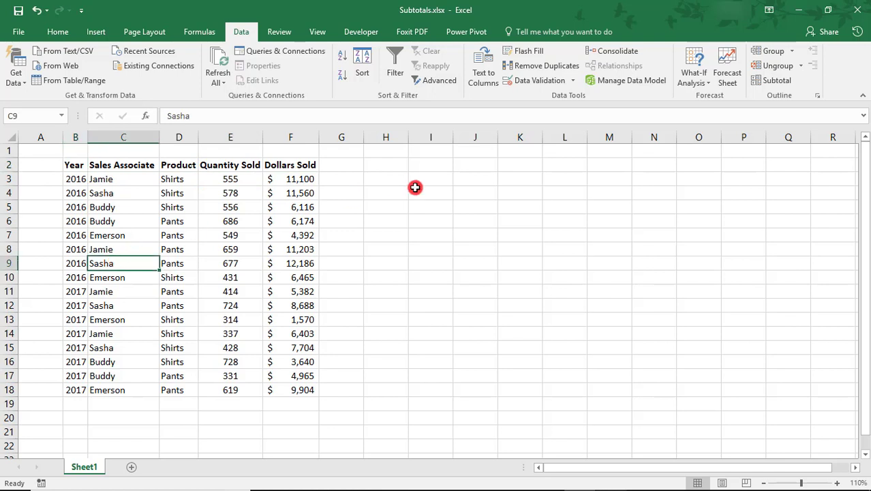
click(771, 83)
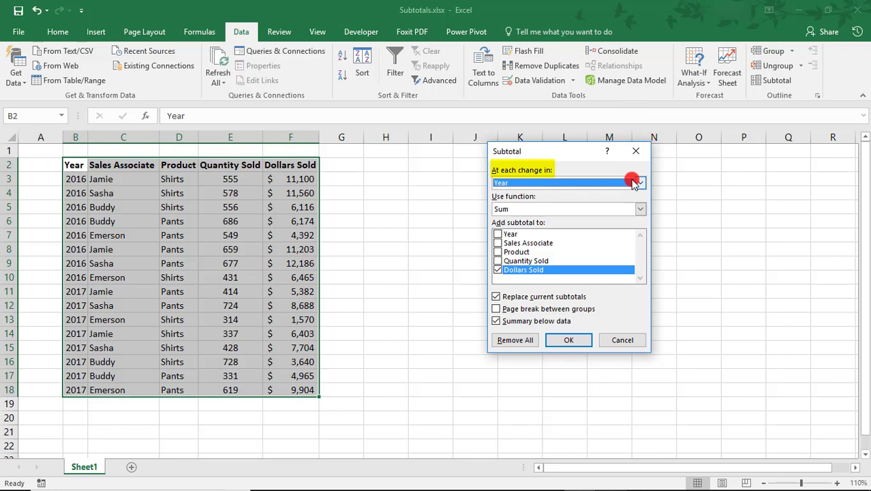
click(634, 183)
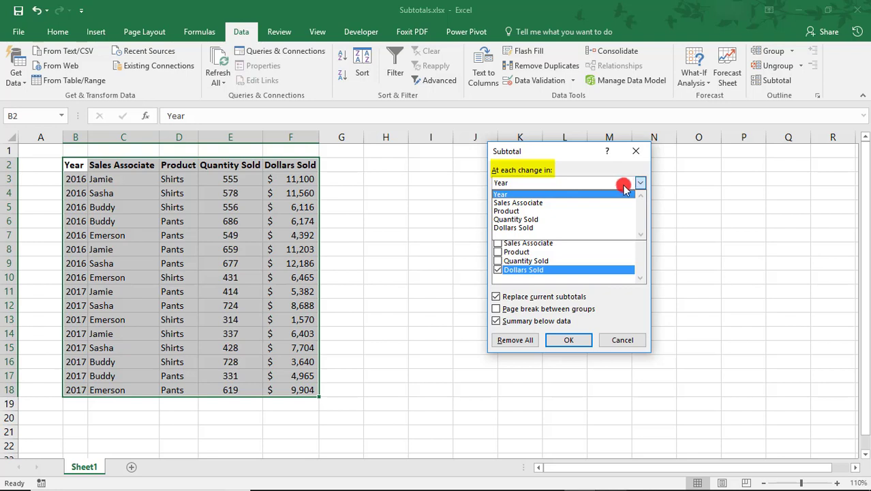
click(622, 195)
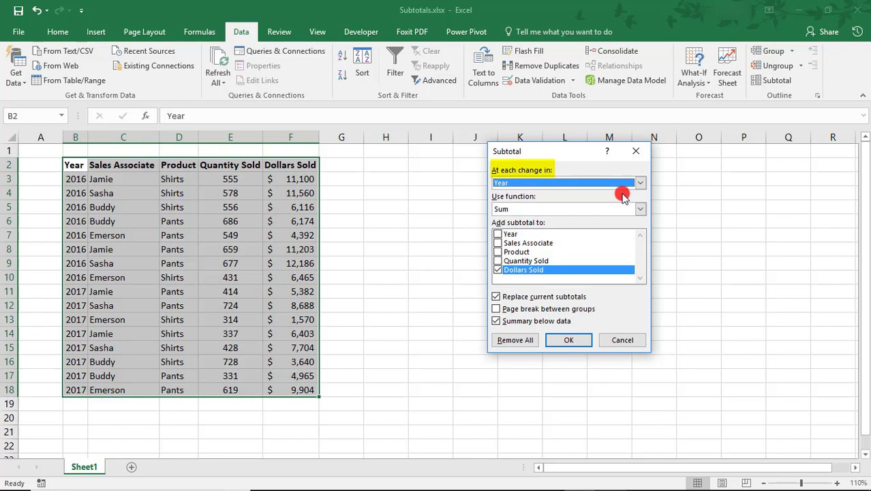
click(641, 209)
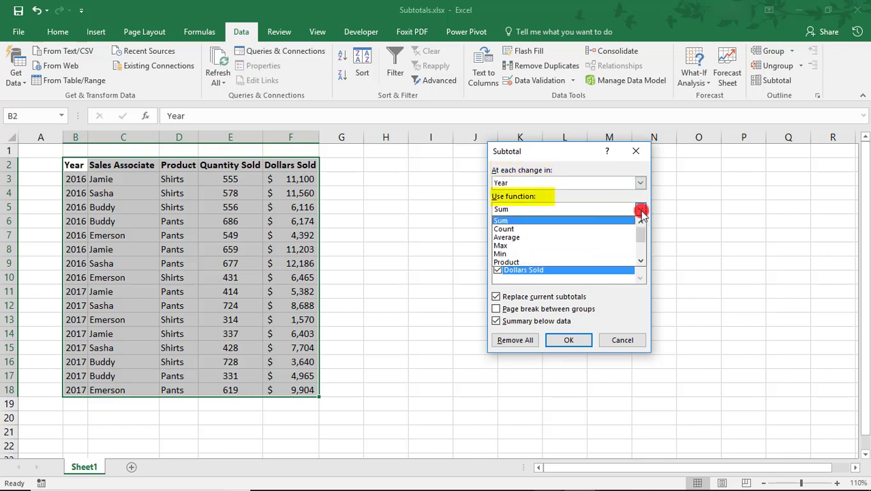
mouse_move(643, 232)
mouse_down()
mouse_move(648, 253)
mouse_move(643, 232)
mouse_up()
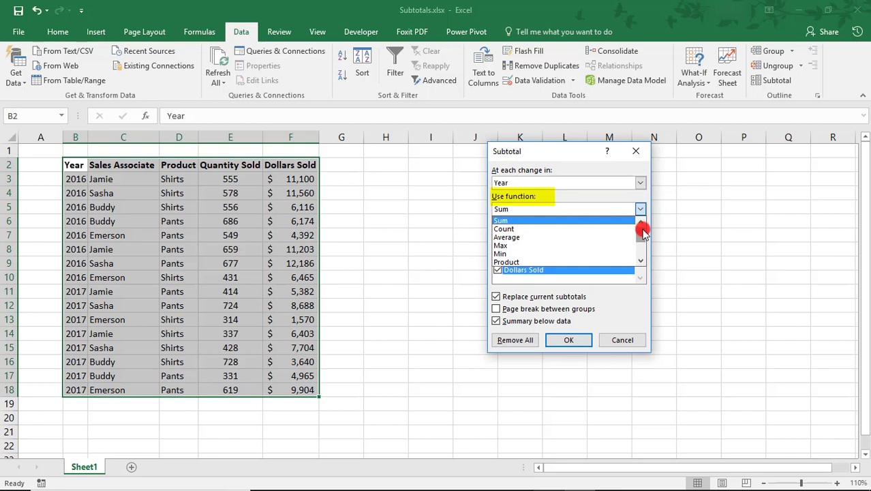
click(594, 223)
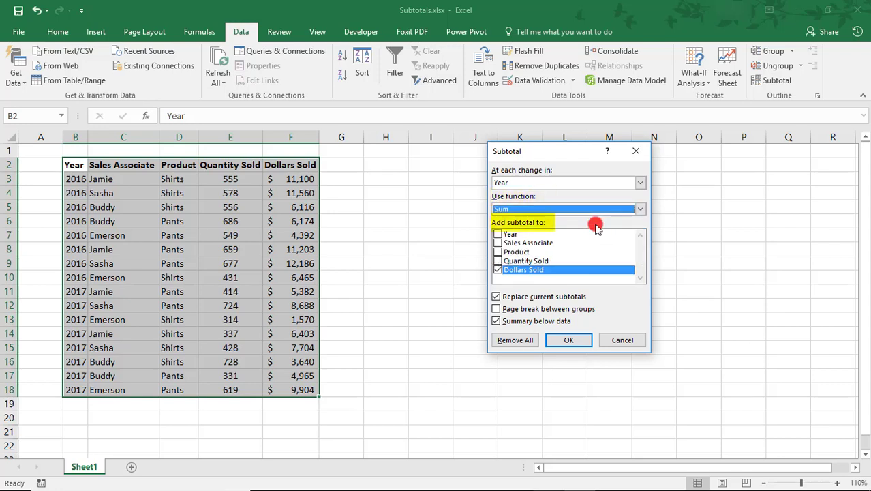
click(497, 261)
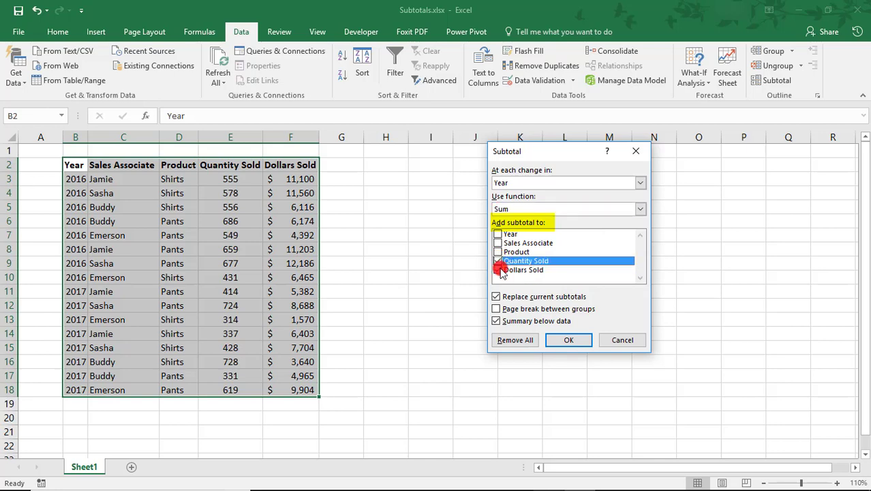
click(570, 340)
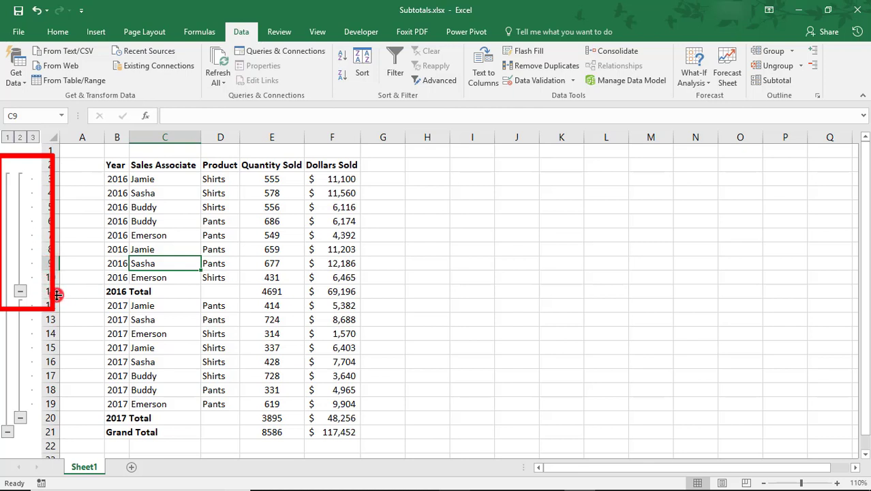
click(20, 293)
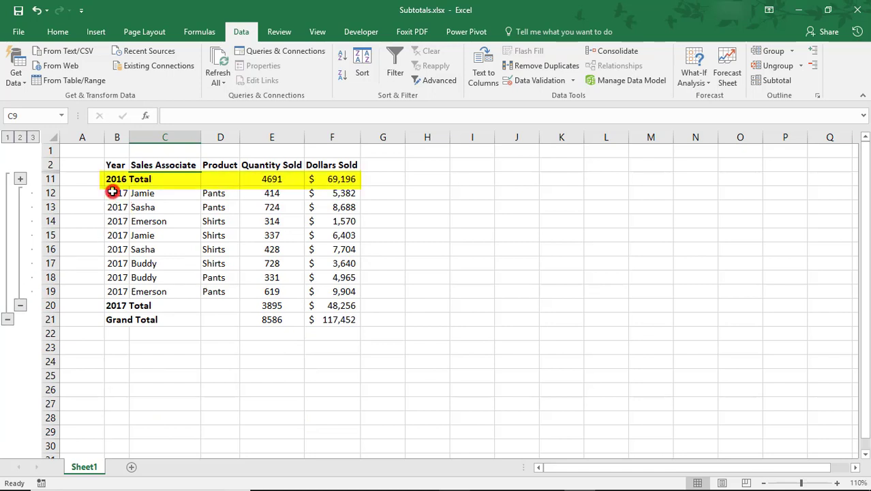
click(21, 179)
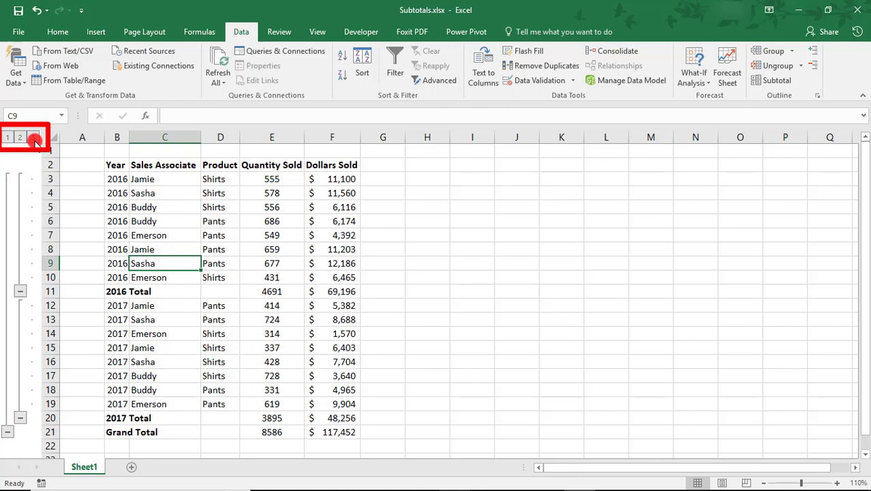
click(8, 138)
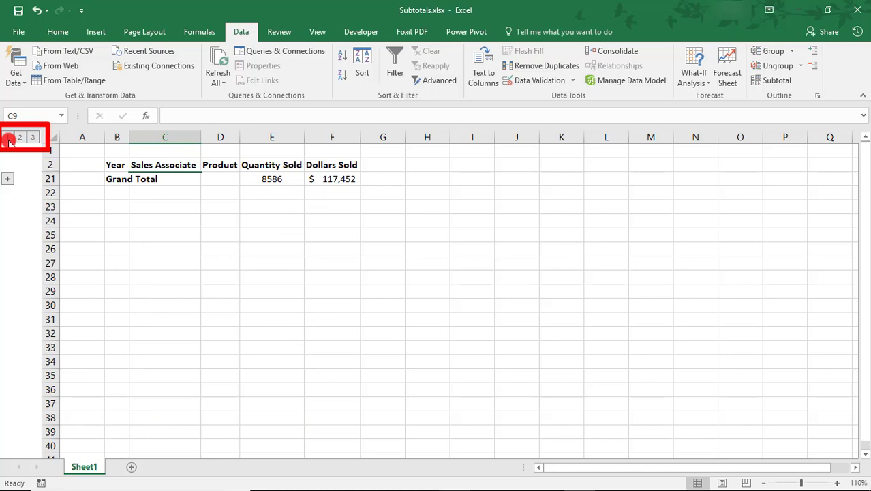
click(19, 138)
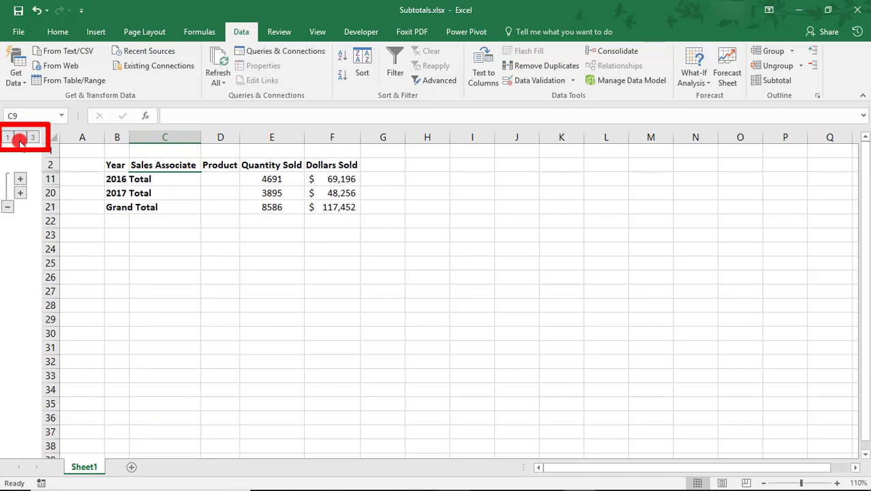
click(32, 138)
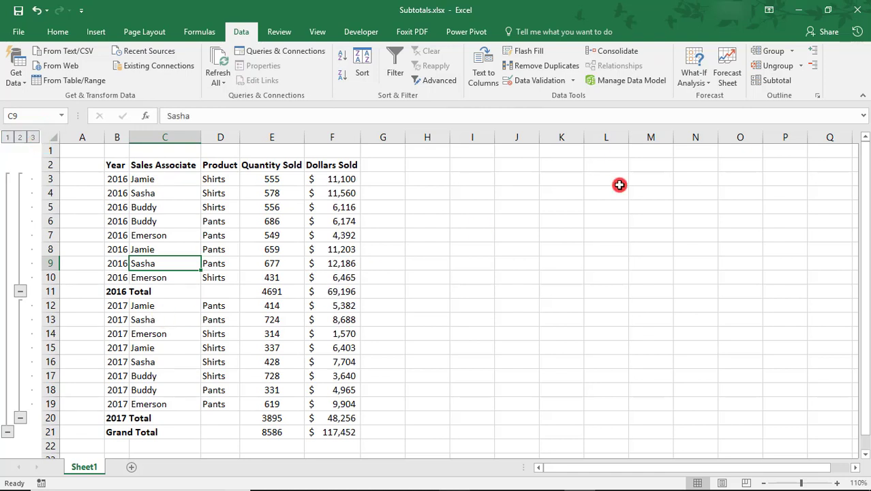
click(772, 85)
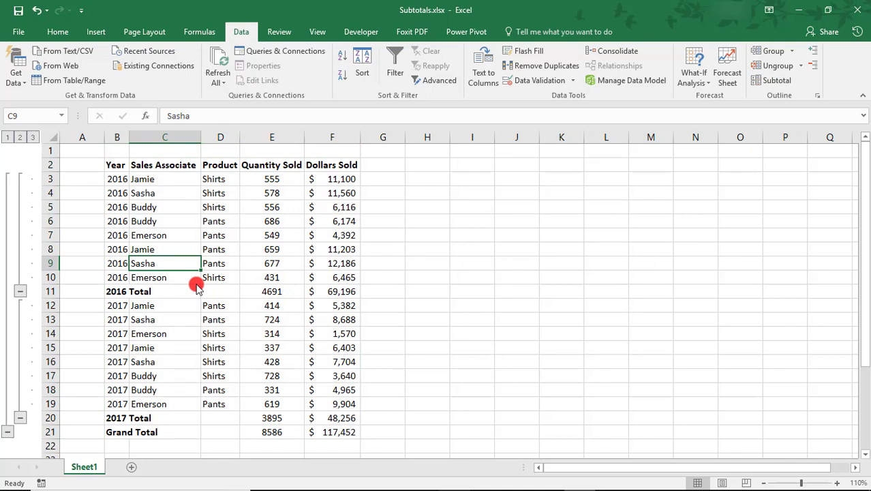
click(118, 221)
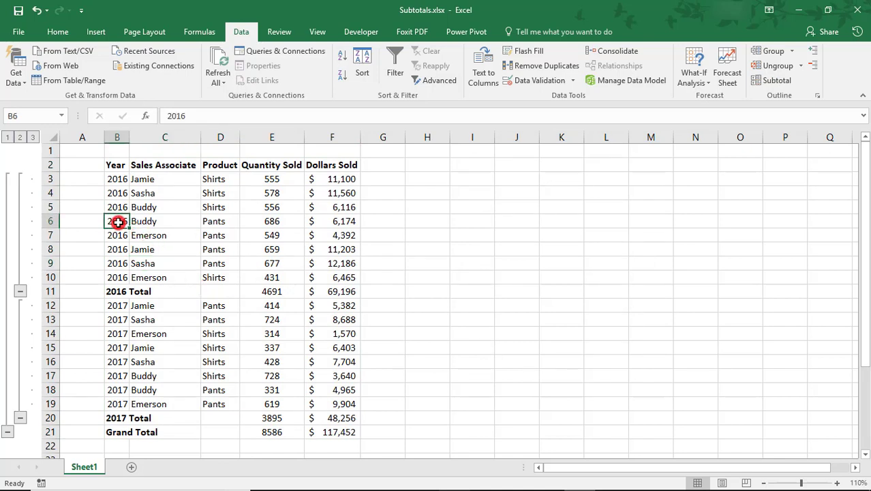
text(2017)
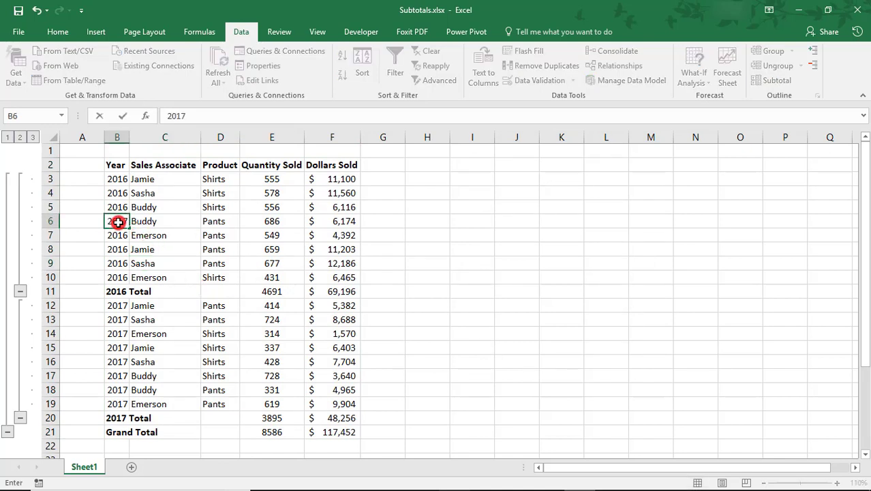
key(Return)
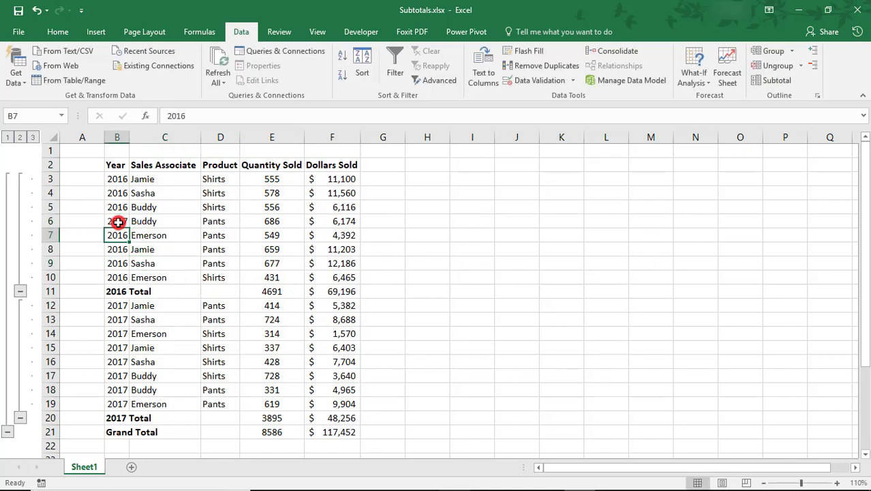
click(758, 87)
key(Return)
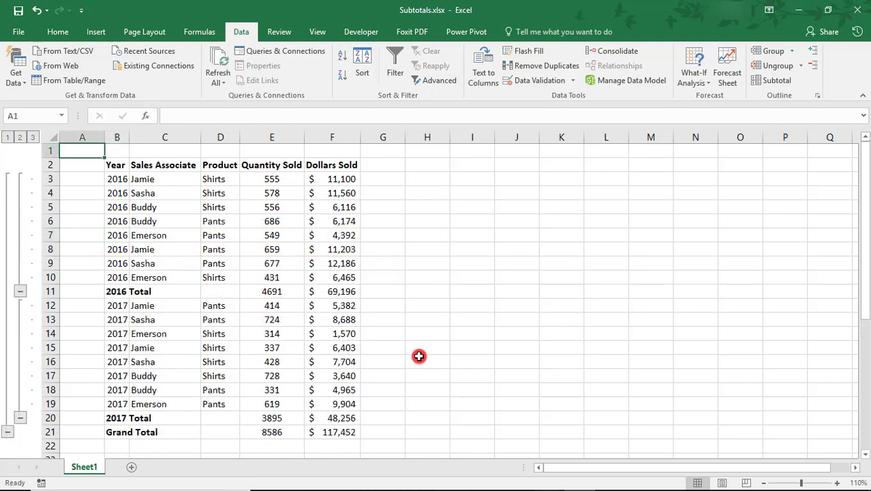
click(341, 291)
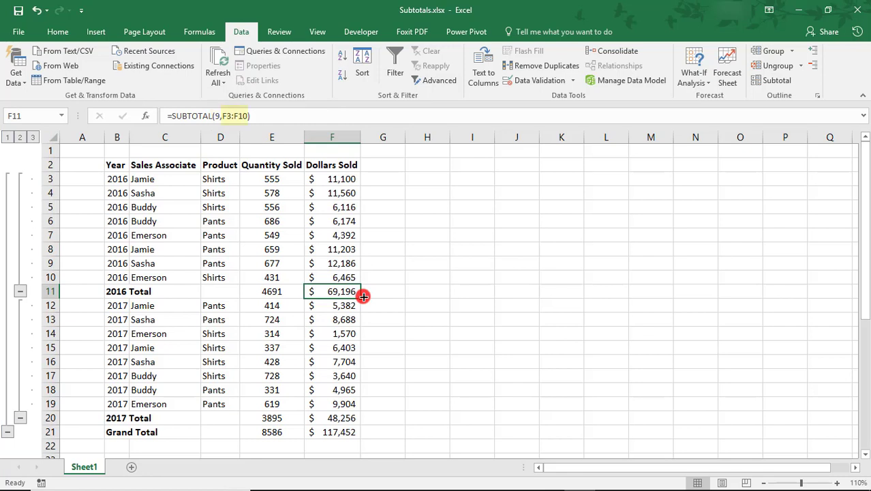
text(=subtot)
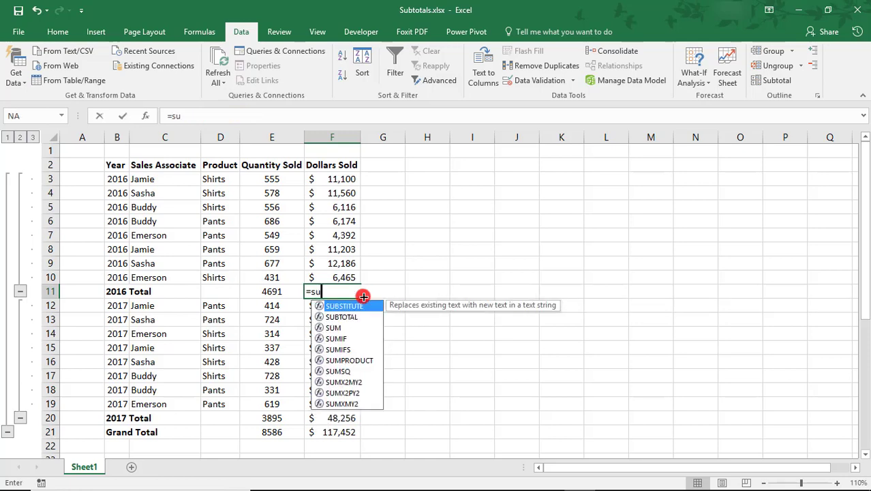
key(Tab)
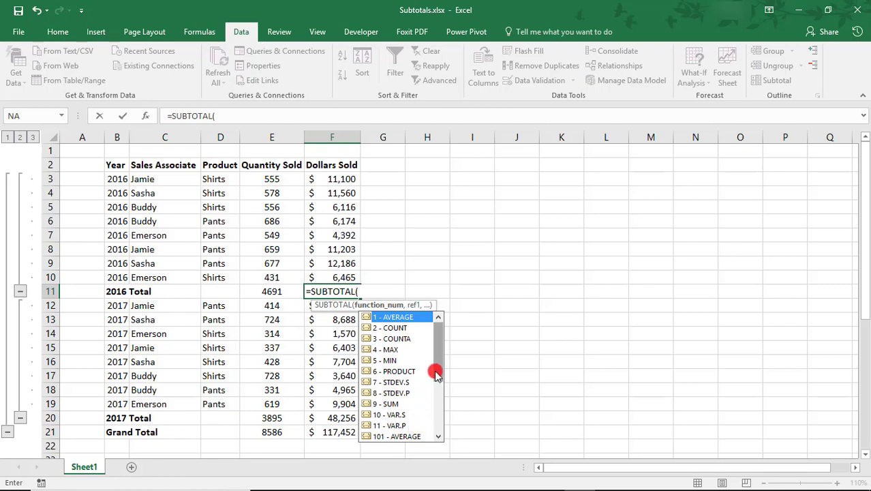
drag(436, 377, 438, 432)
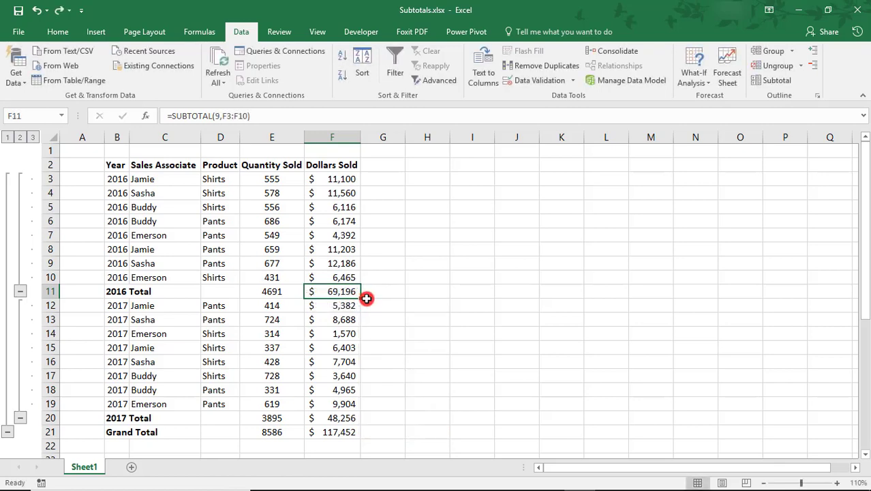
Enter =SUBTOTAL(109,F3:F10) in G11 to total the 2016 dollar amounts
click(371, 291)
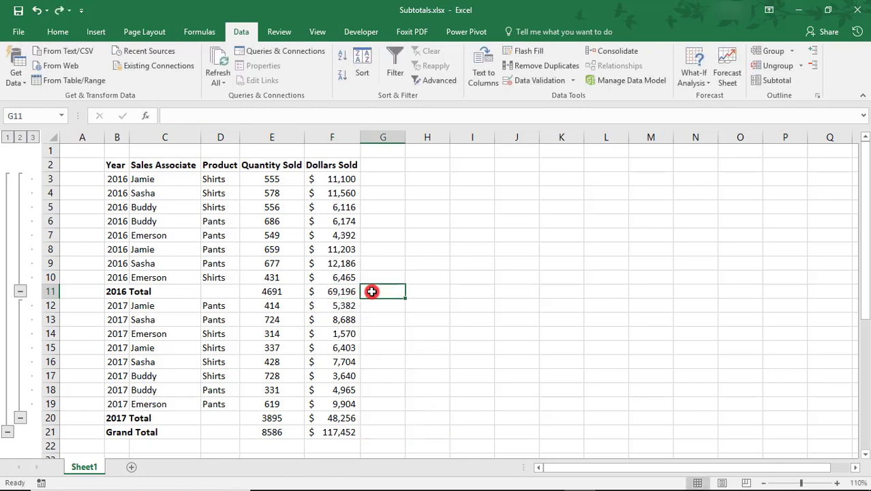
text(=sub)
key(Down)
key(Tab)
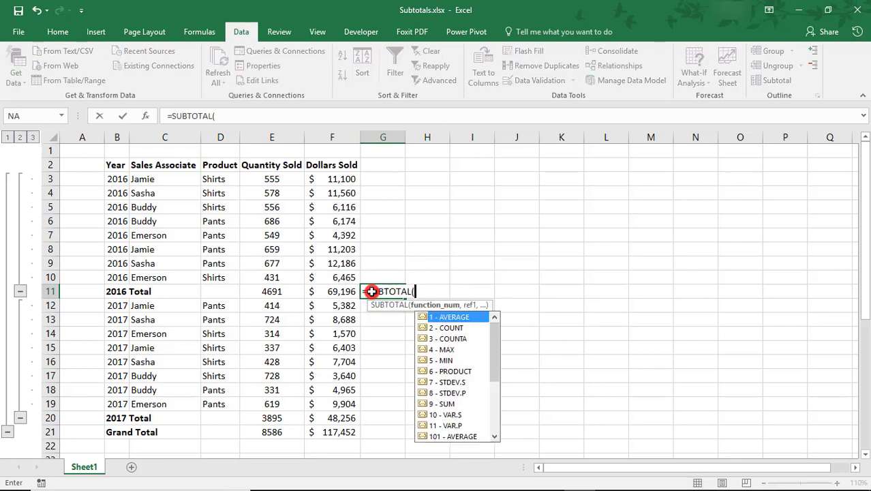
text(109,)
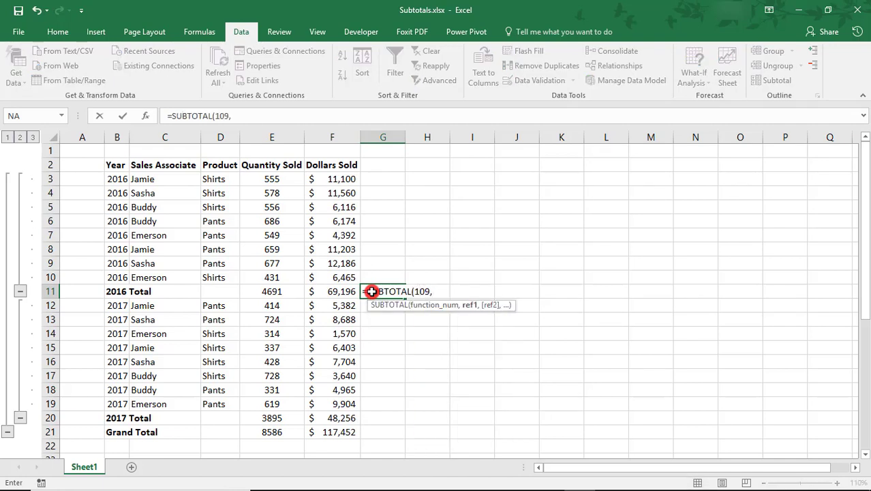
drag(334, 179, 339, 282)
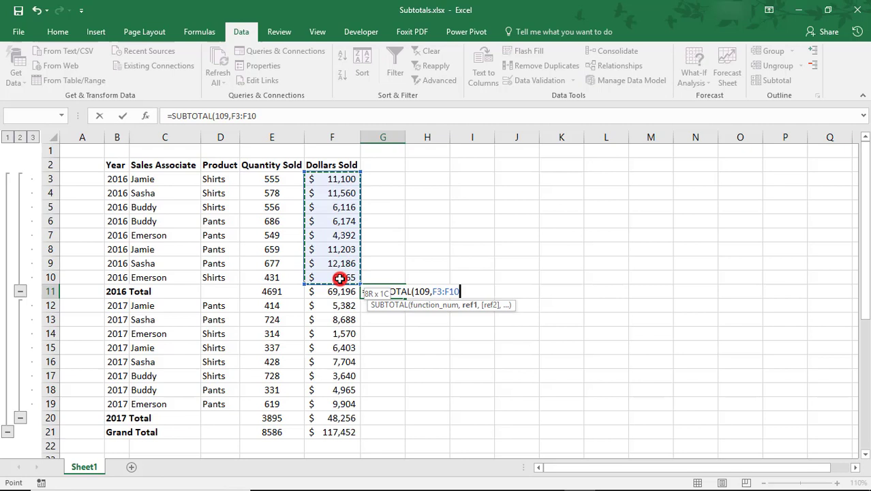
key(Return)
Filter the table to hide the 2016 rows and compare both 2016 Total results
click(270, 166)
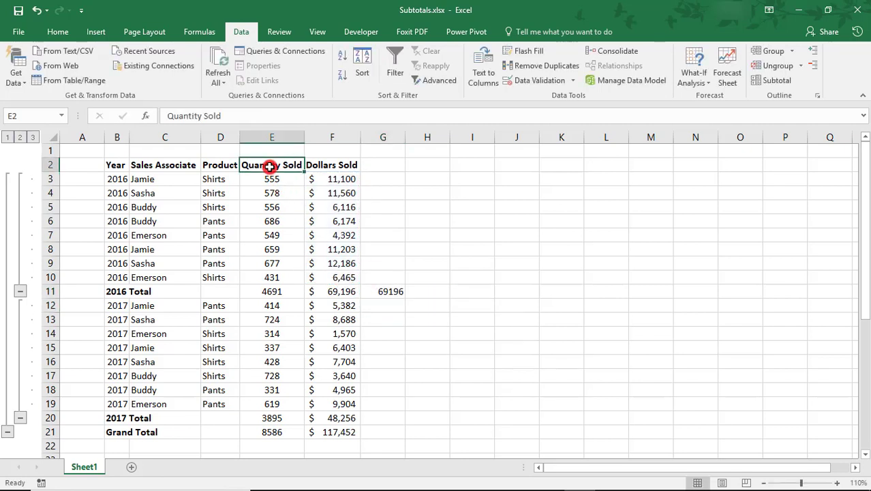
click(392, 65)
click(123, 164)
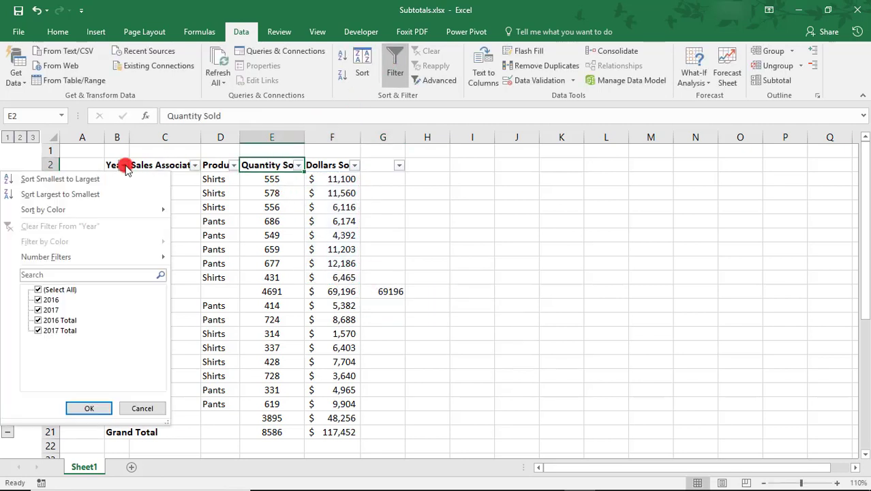
click(41, 299)
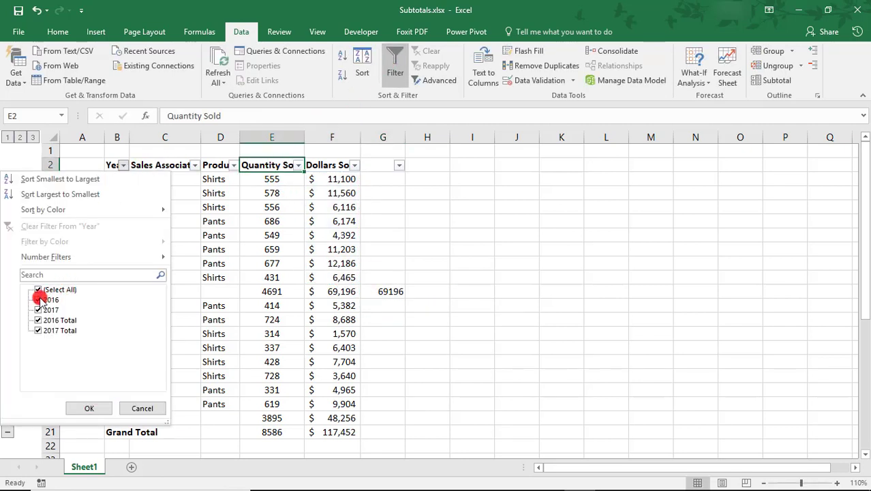
click(89, 408)
drag(342, 180, 393, 180)
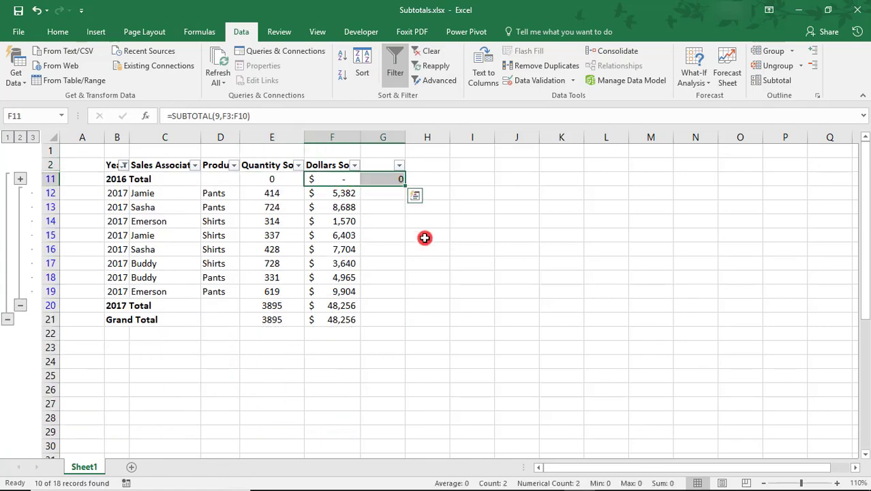
Restore all years in the Year filter and turn filtering off
click(123, 165)
click(41, 289)
click(73, 414)
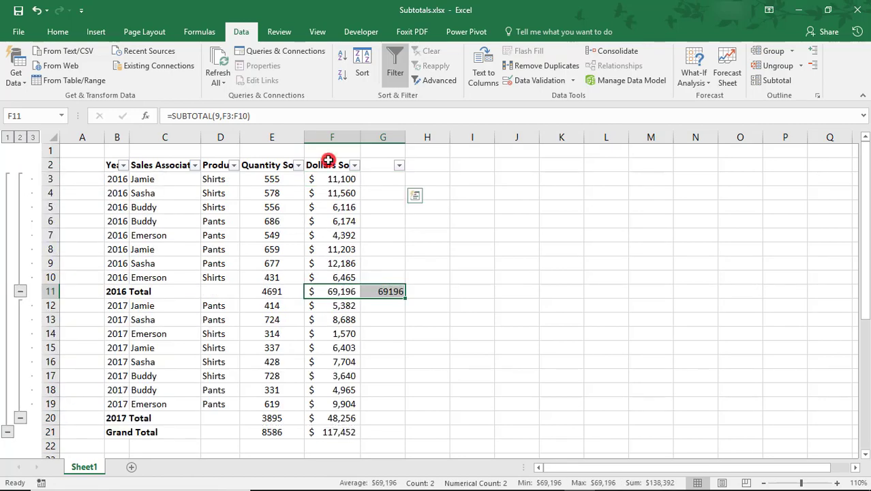
click(394, 65)
Hide rows 6–8 and check that G11's SUBTOTAL(109) now shows 47427
click(112, 251)
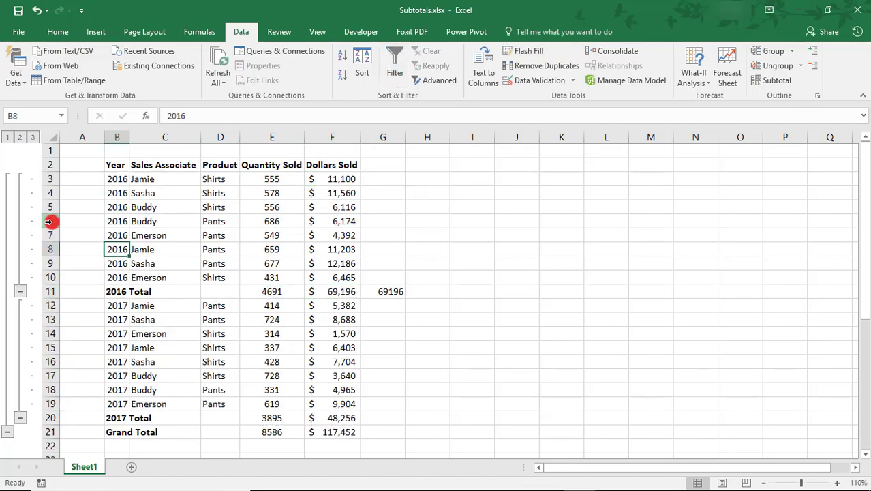
drag(53, 219, 53, 246)
right_click(75, 236)
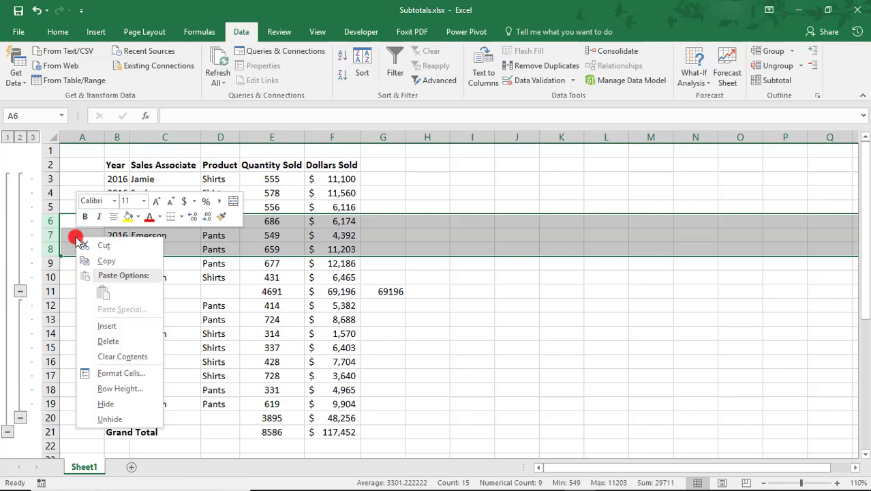
click(107, 403)
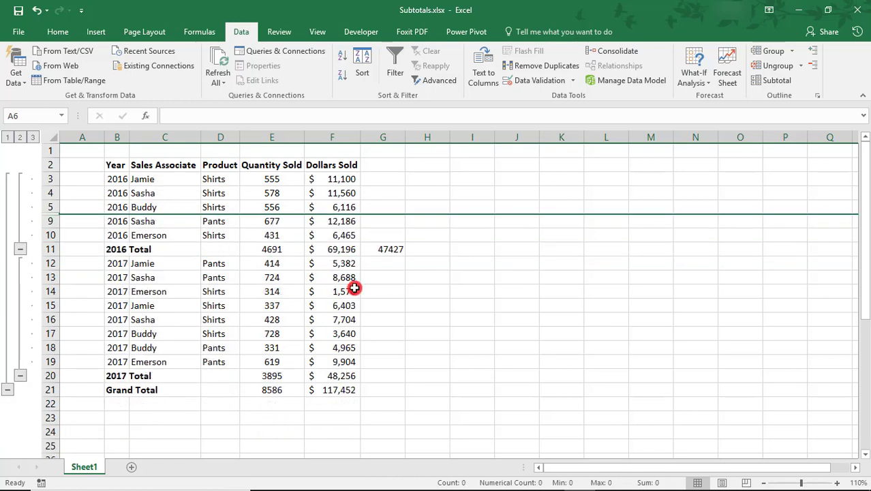
click(396, 250)
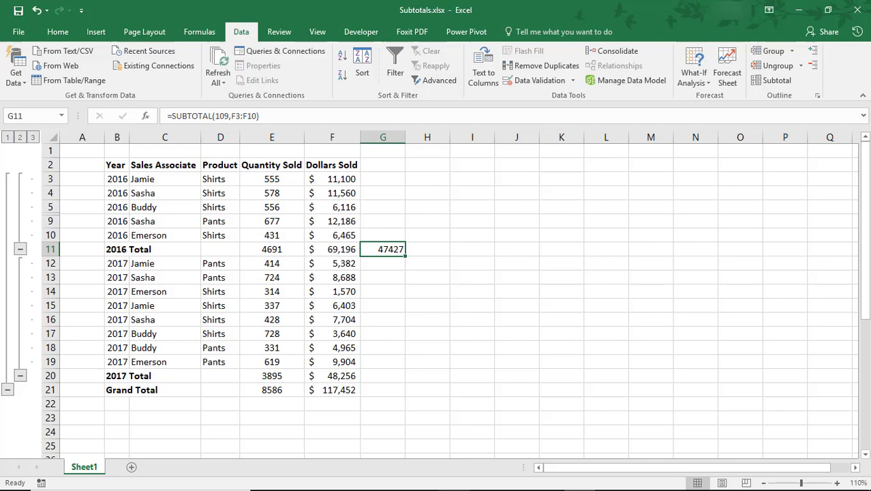
Enter =SUBTOTAL(9,F3:F21) in F22, returning 117452
click(344, 407)
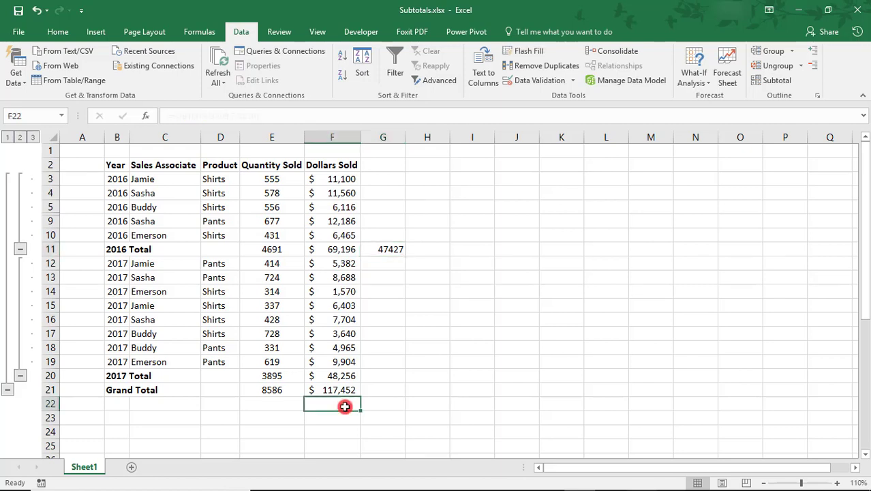
text(=subt)
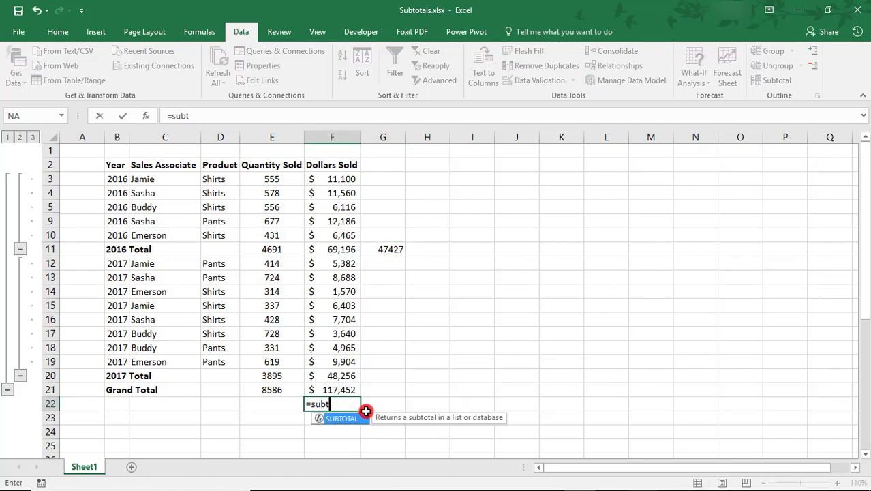
key(Tab)
text(9,)
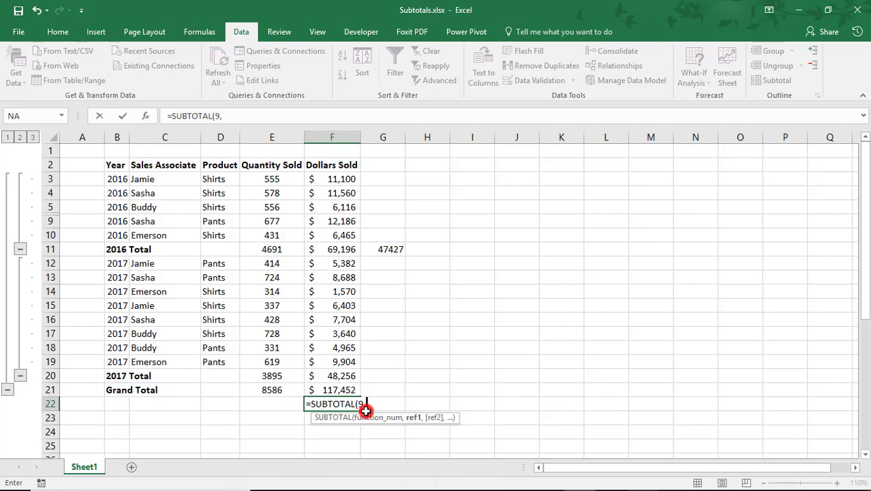
drag(334, 383, 330, 180)
text())
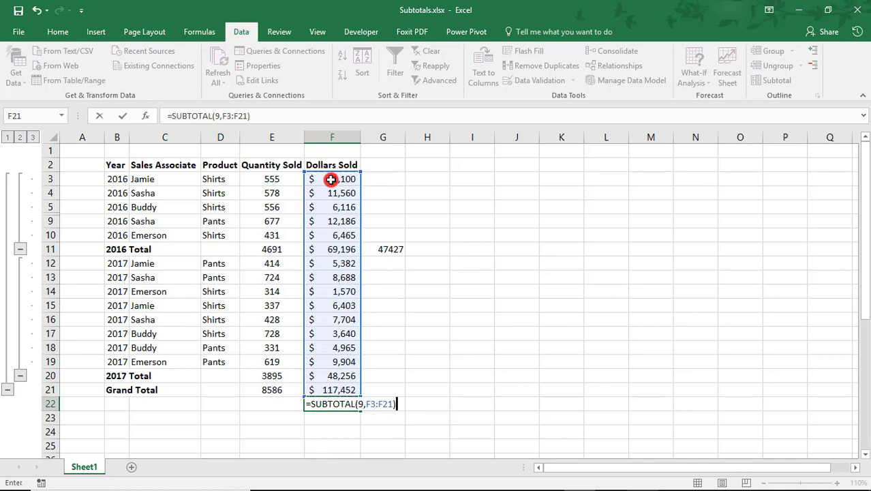
key(Tab)
Enter =SUM(F3:F21) in G22, returning $352,356 for comparison
text(=sum()
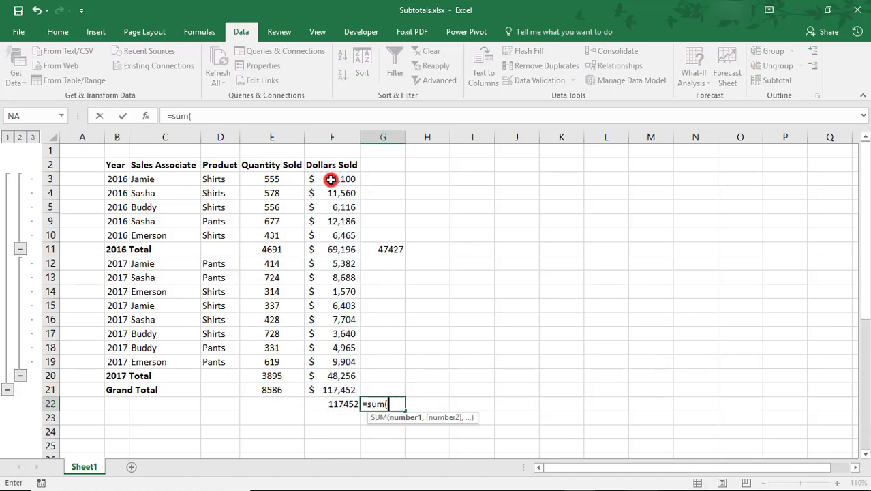
drag(325, 185, 332, 389)
key(Return)
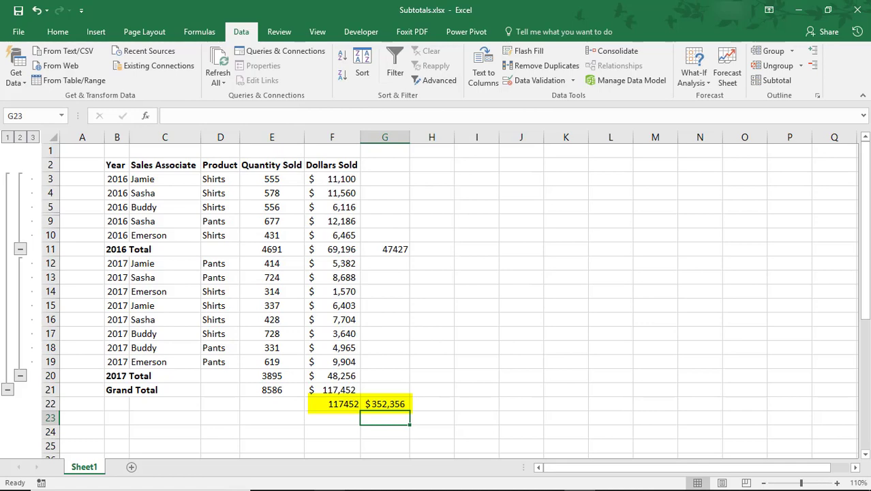